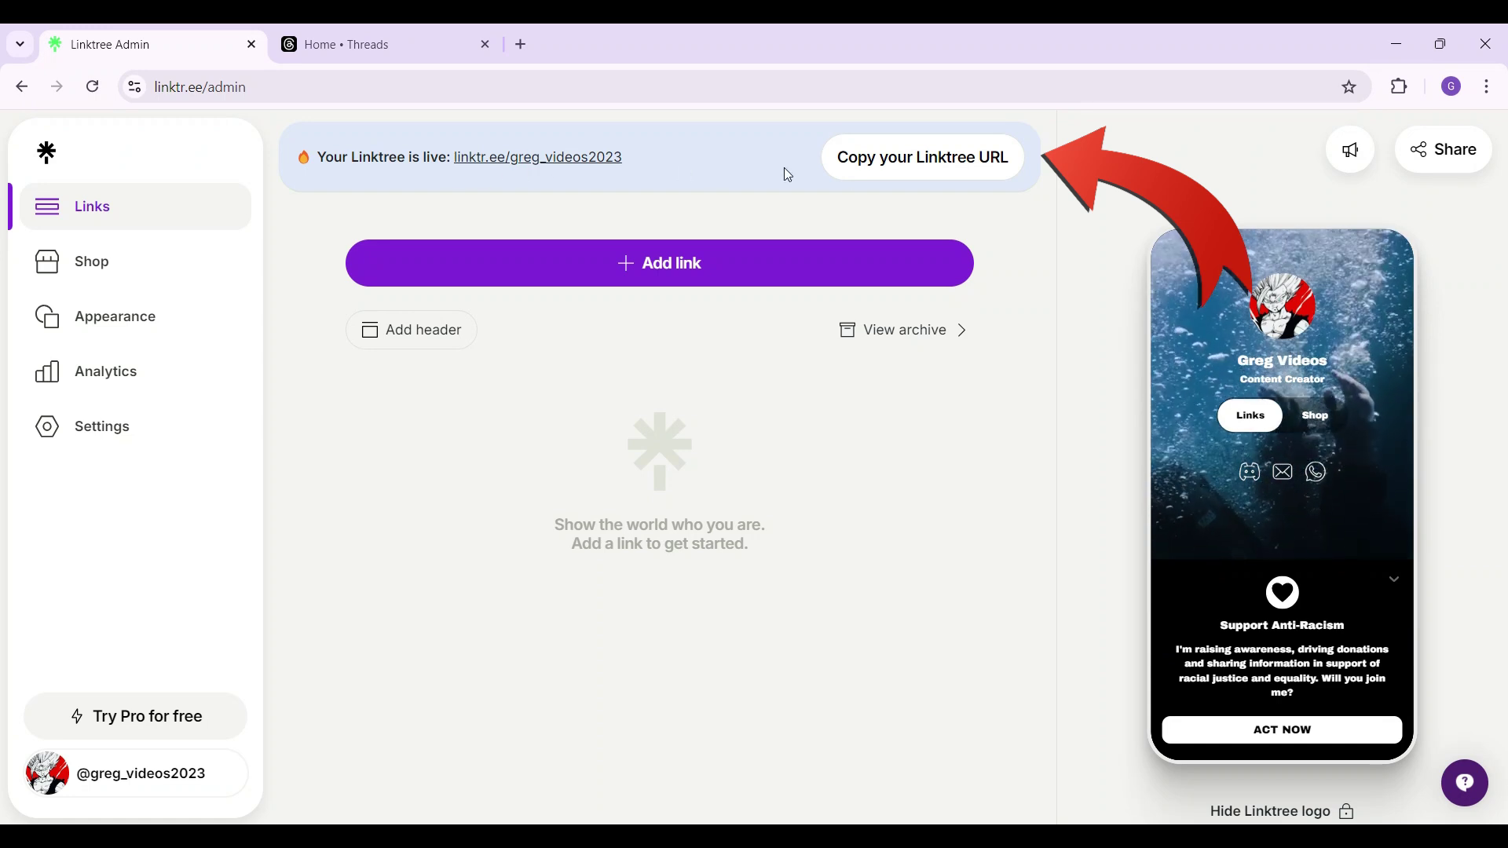
Copy the Linktree URL linktr.ee/greg_videos2023 from the live banner
{"action": "left_click", "coordinate": [893, 175]}
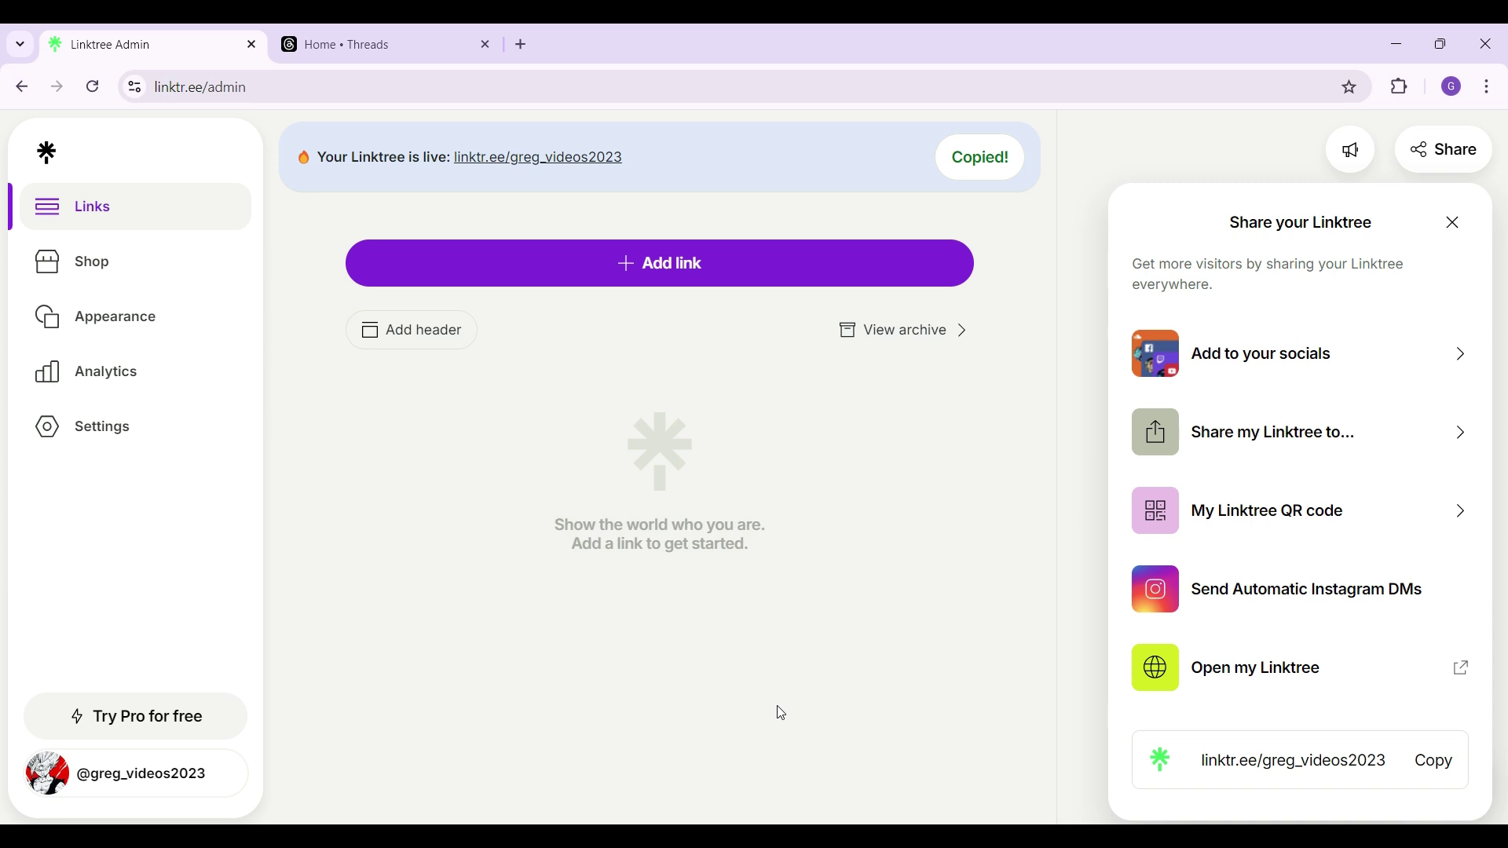
Open the Edit profile dialog from your own Threads profile page
{"action": "left_click", "coordinate": [428, 29]}
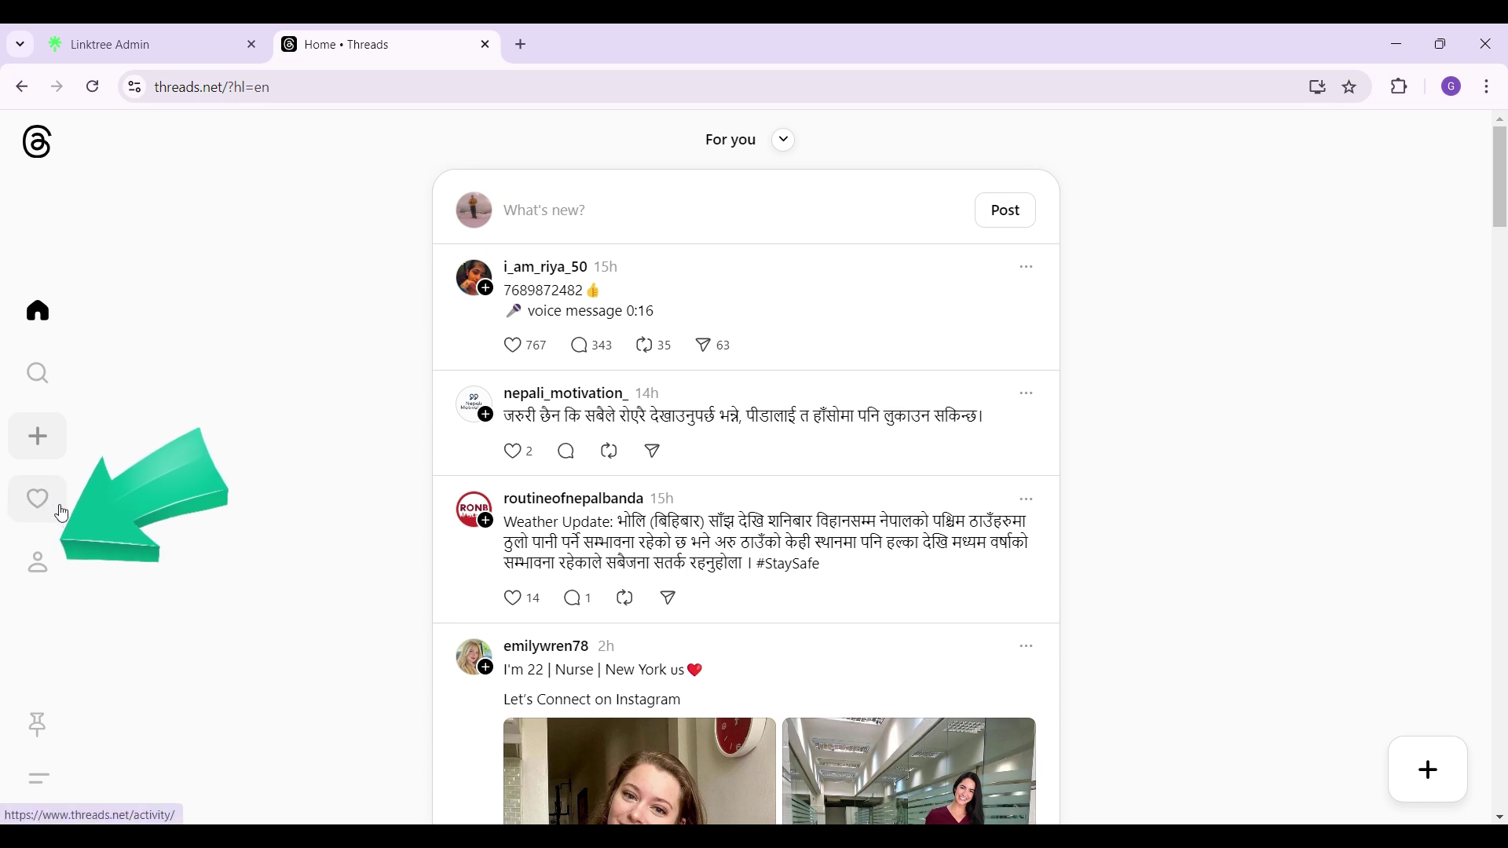
{"action": "left_click", "coordinate": [36, 581]}
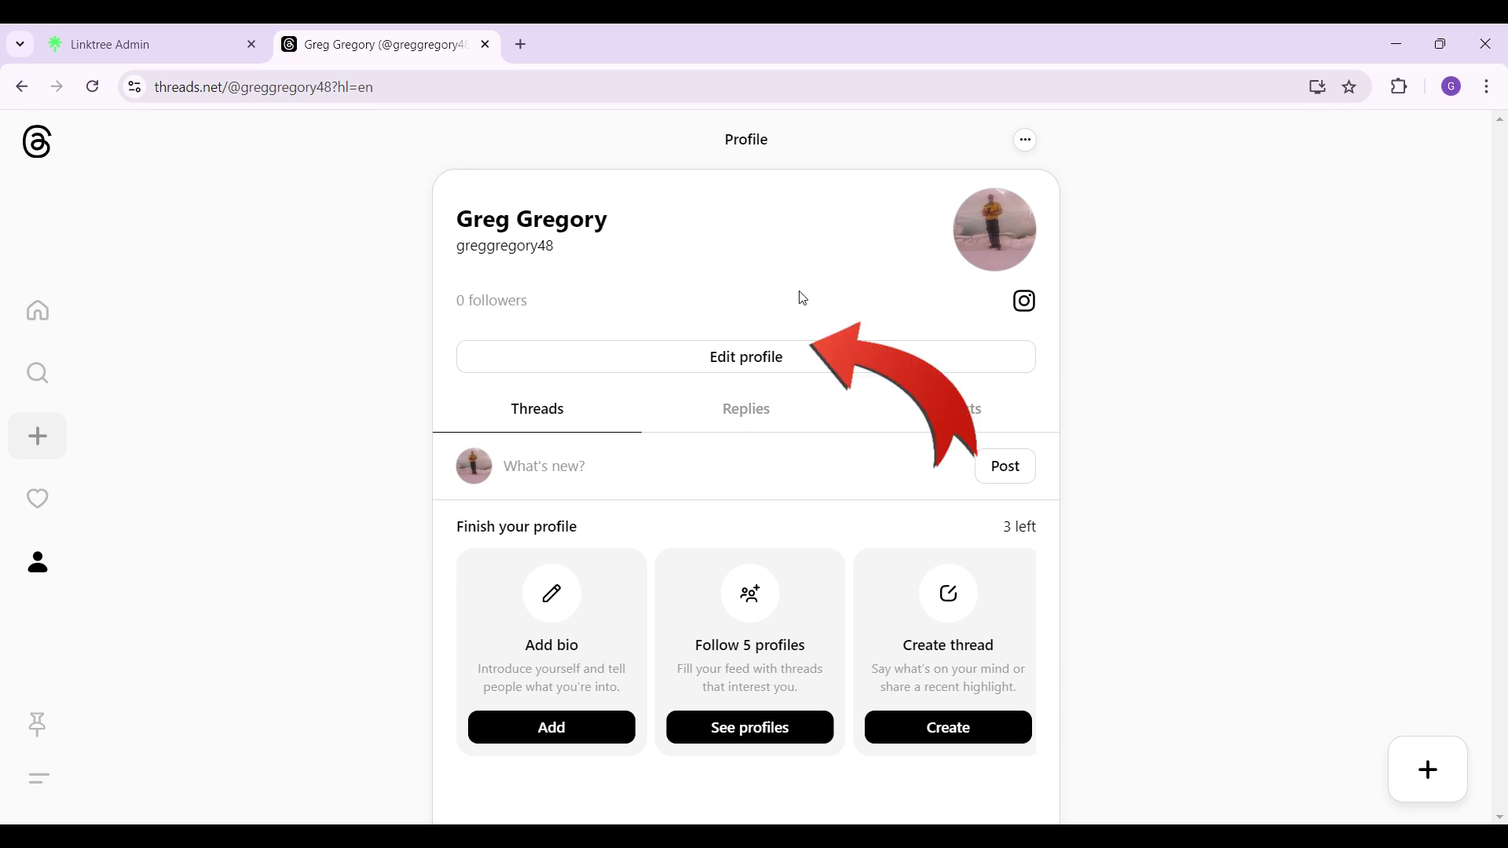
{"action": "left_click", "coordinate": [811, 372]}
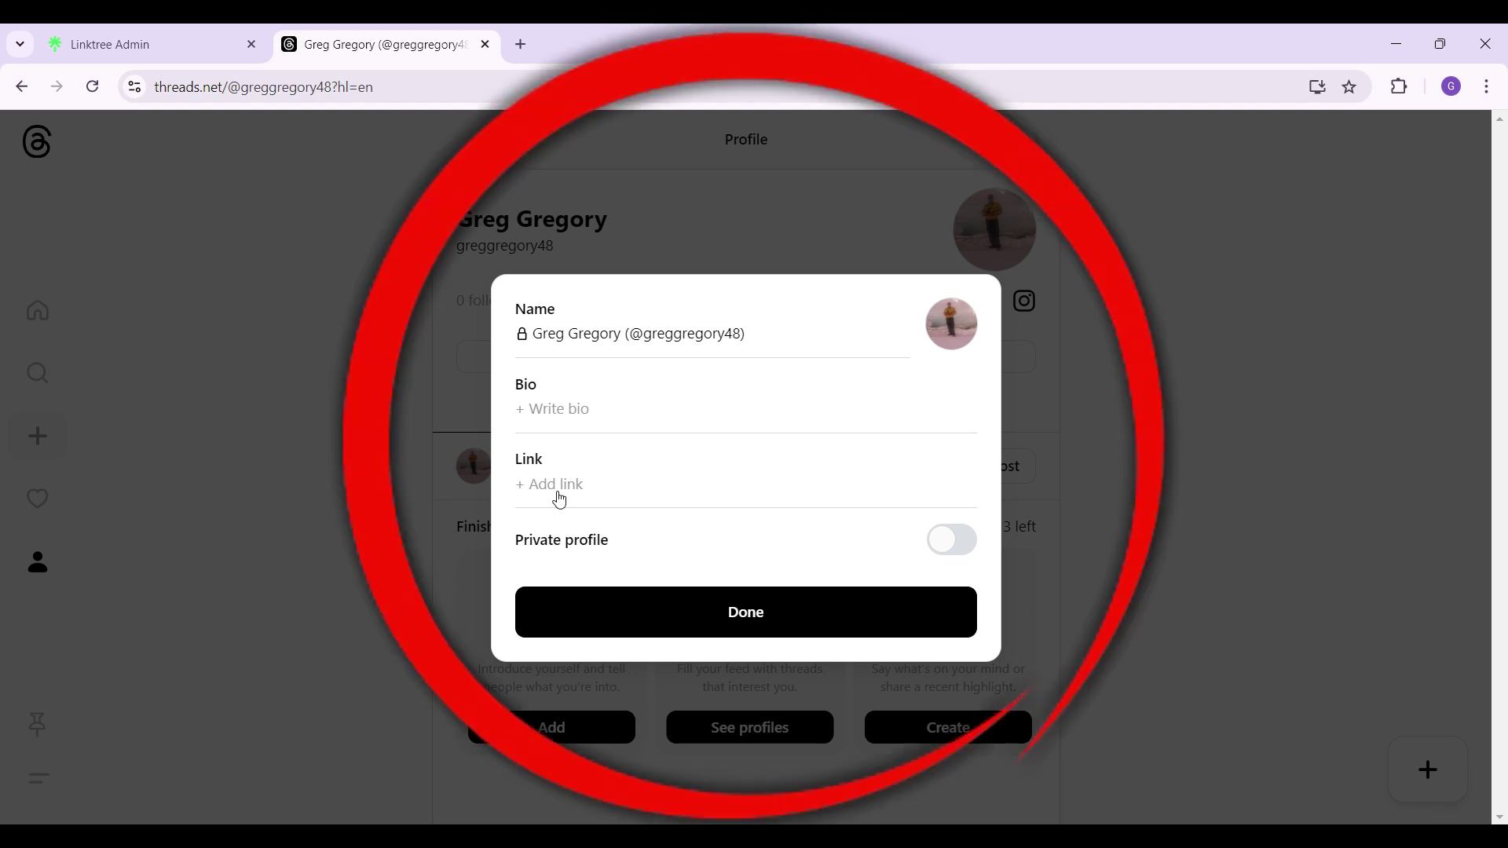
{"action": "left_click", "coordinate": [558, 489]}
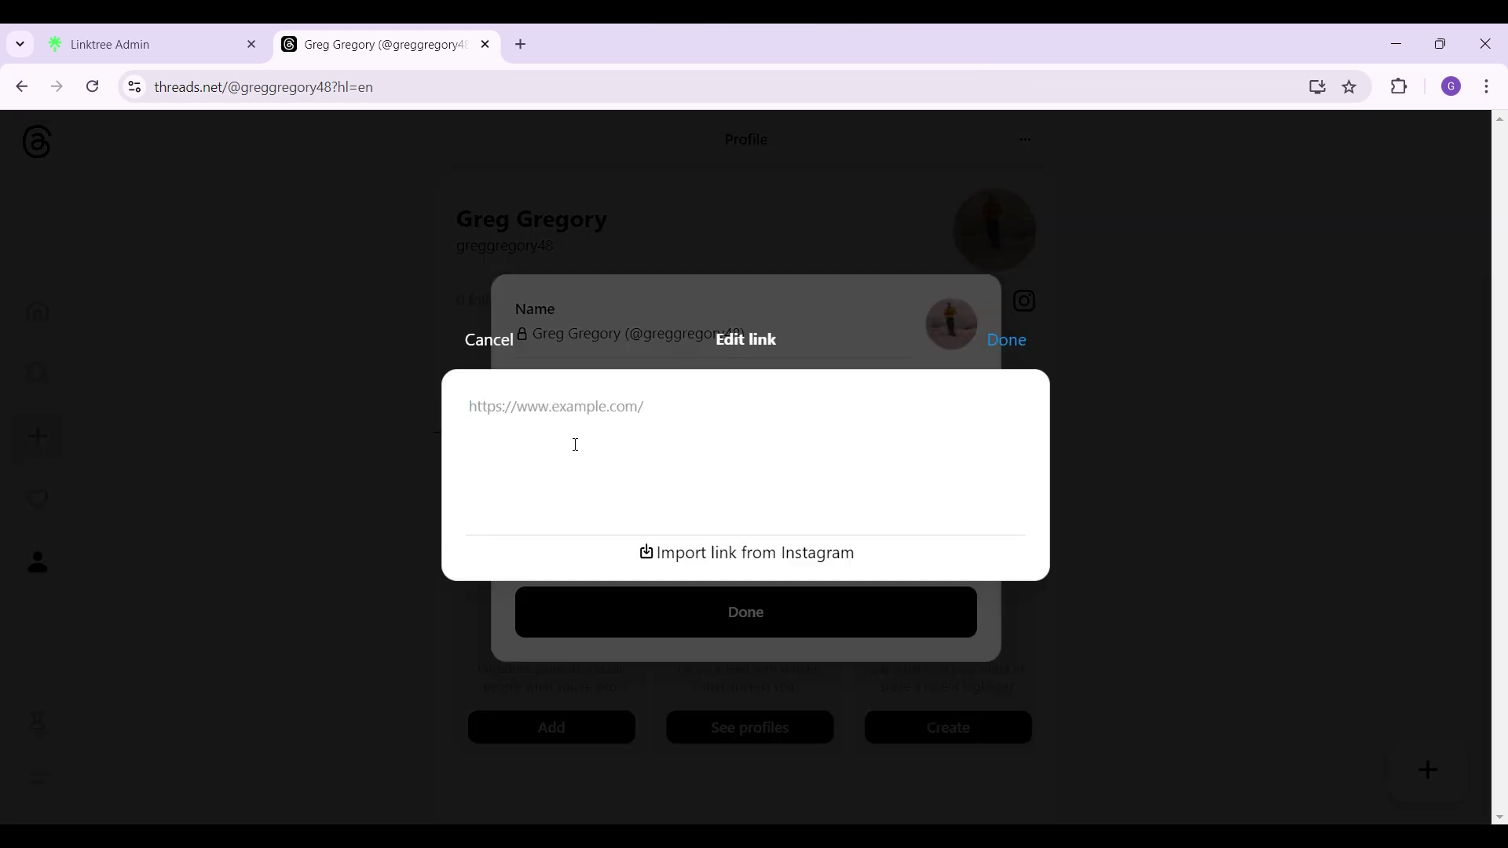
{"action": "key", "text": "ctrl+v"}
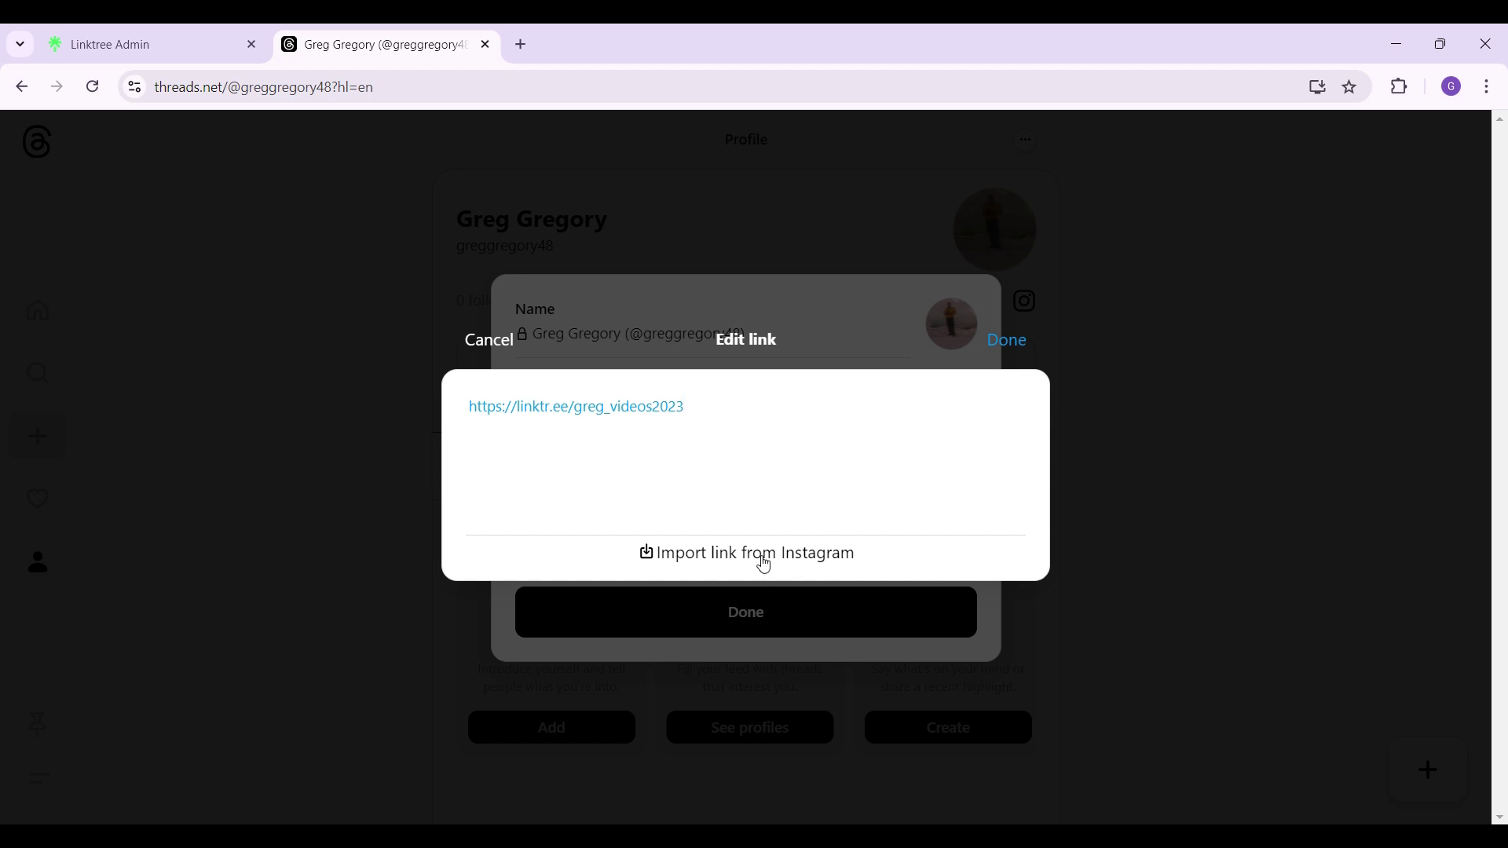
{"action": "left_click", "coordinate": [1007, 353]}
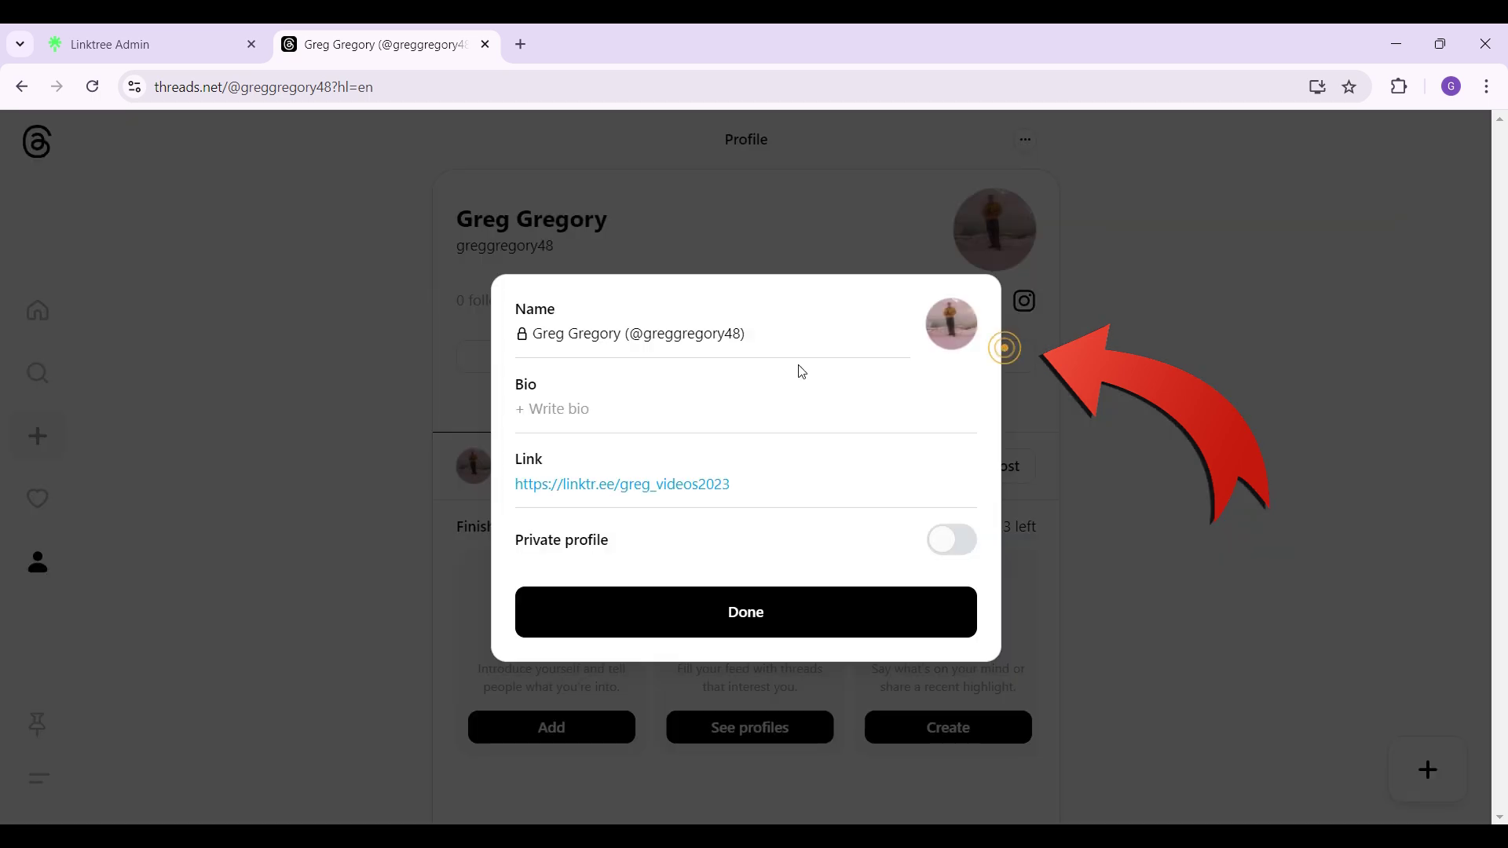
Save the profile edits so linktr.ee/greg_videos2023 appears beside the follower count
{"action": "left_click", "coordinate": [781, 633]}
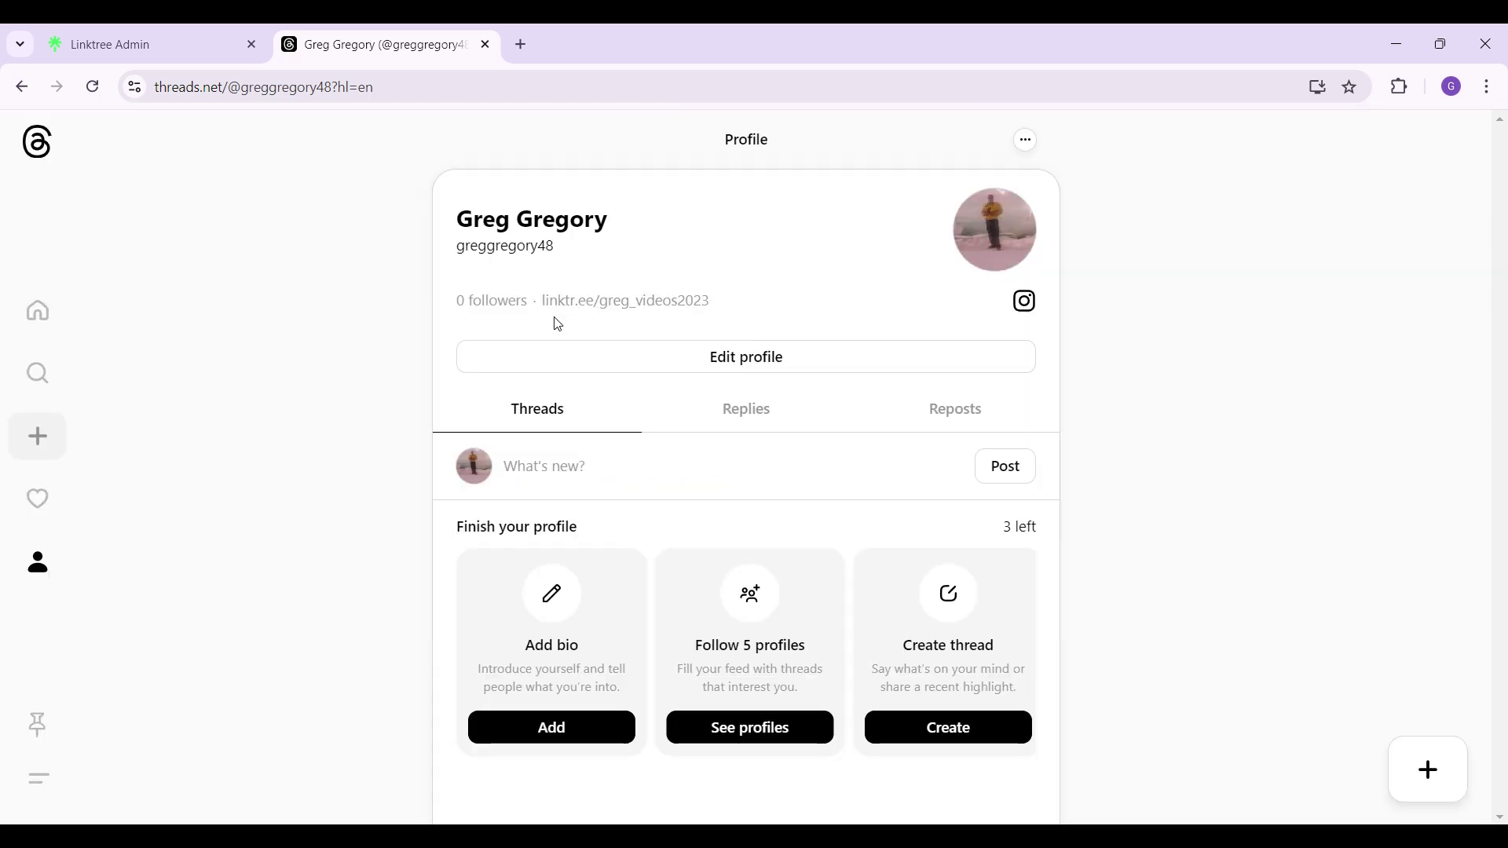